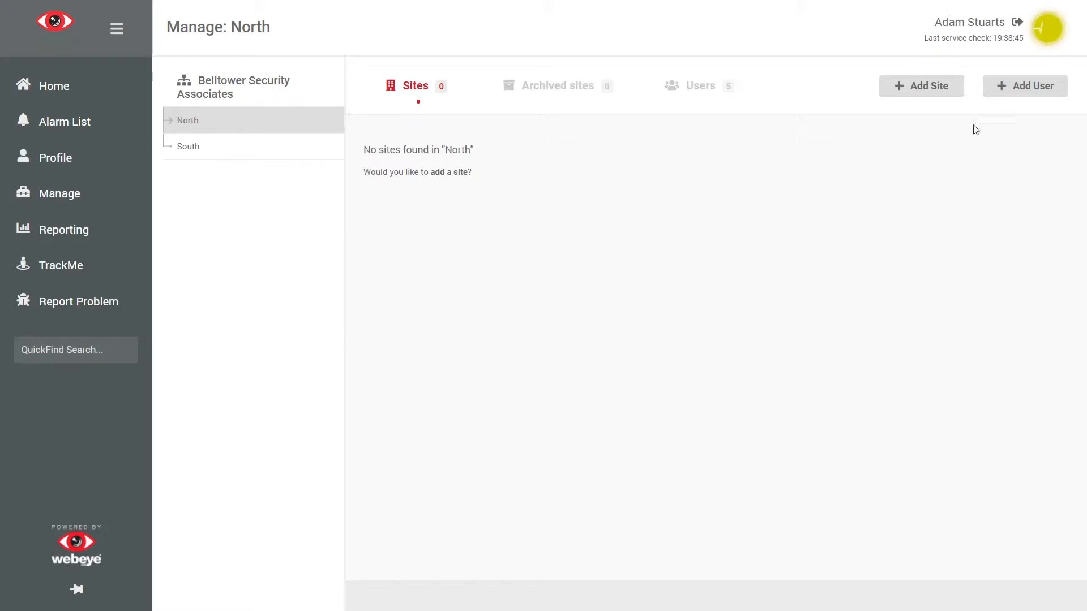
Step: Start adding a user to the North group and enter the user's e-mail address as the username
left_click(1033, 86)
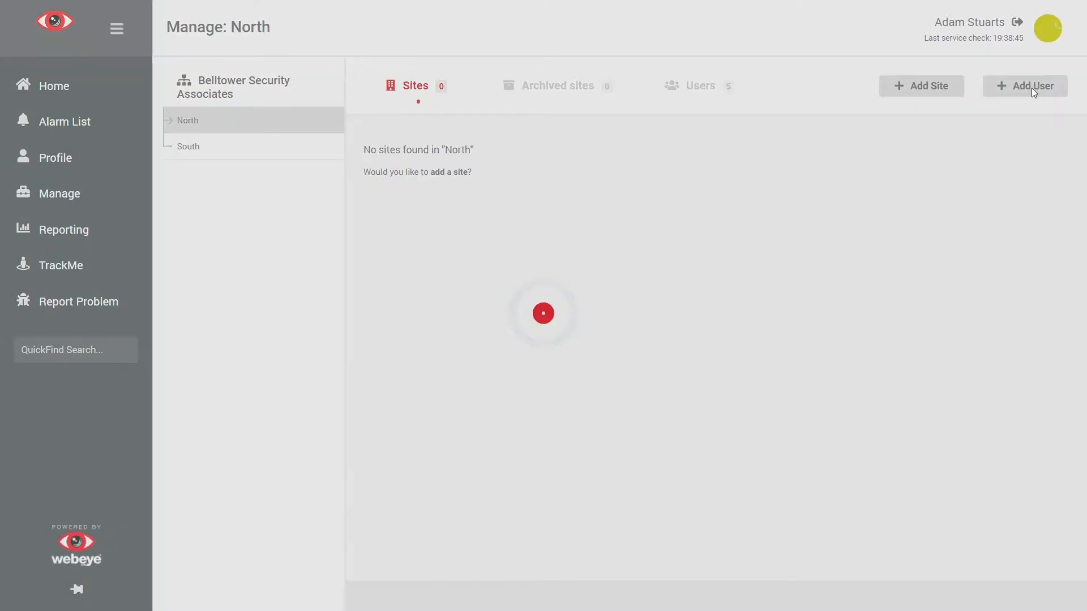
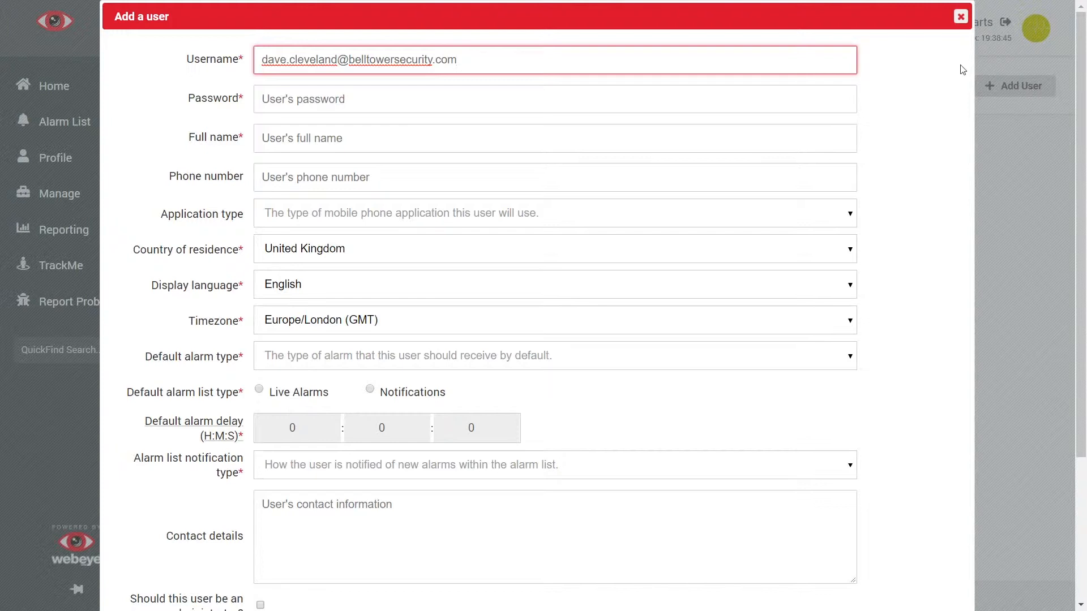
Step: Enter the new user's password and full name, adding "(supervisor)" after the name
left_click(698, 97)
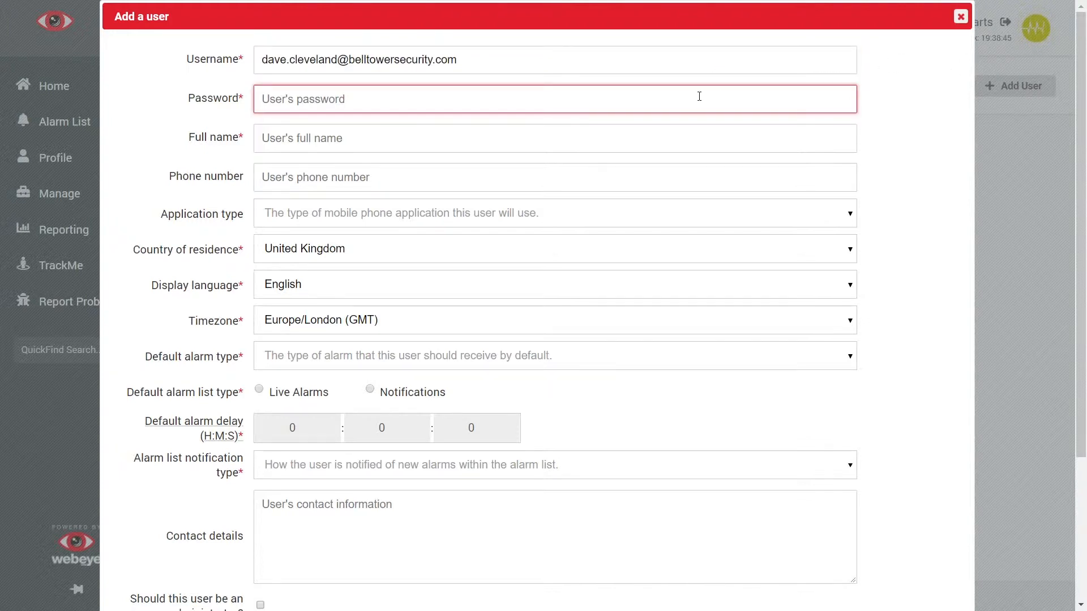
type("•••••••••")
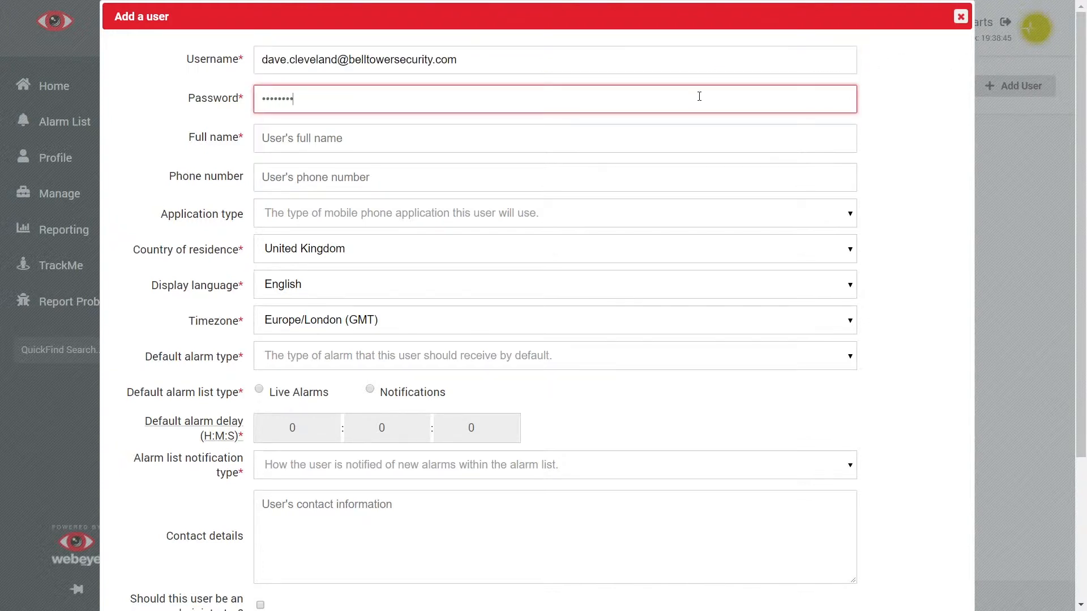
left_click(564, 135)
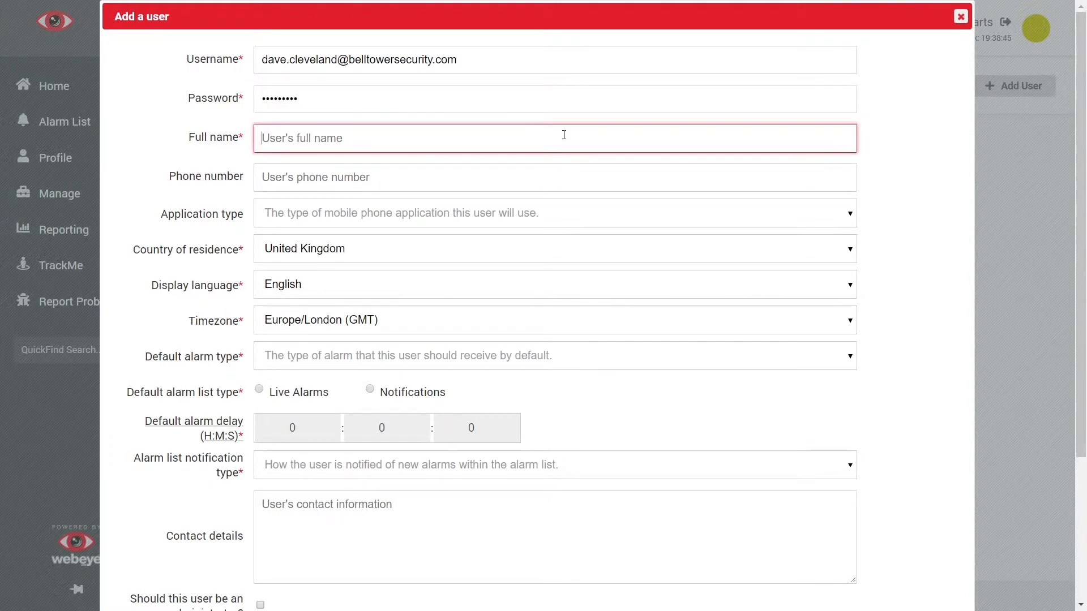
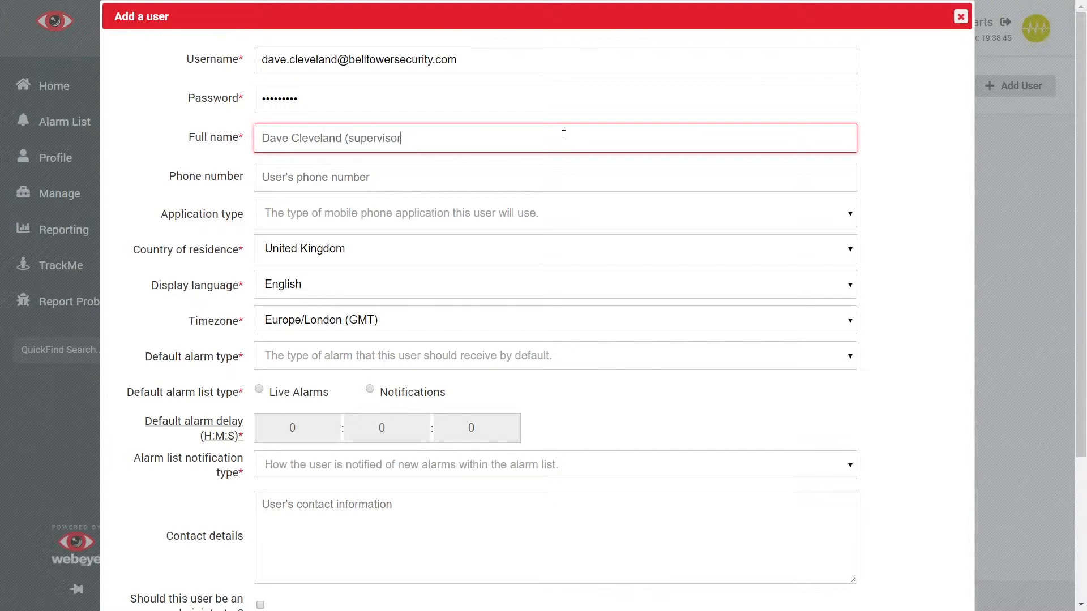
type(")")
Step: Set the application type to Apple (Webeye CMS) and the default alarm type to Standard alarm message (SAM)
left_click(557, 213)
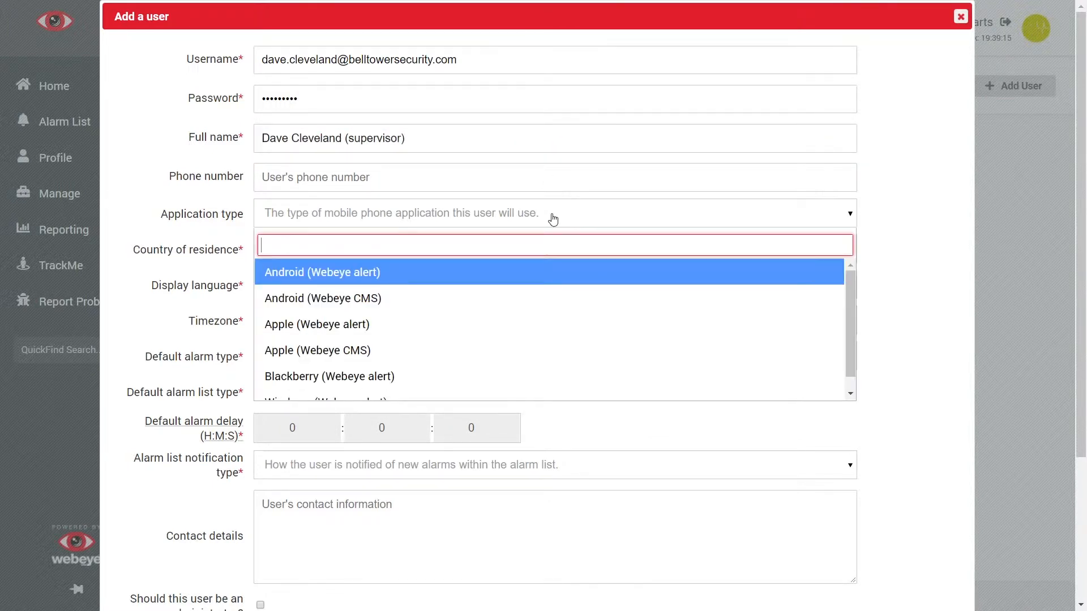
left_click(425, 350)
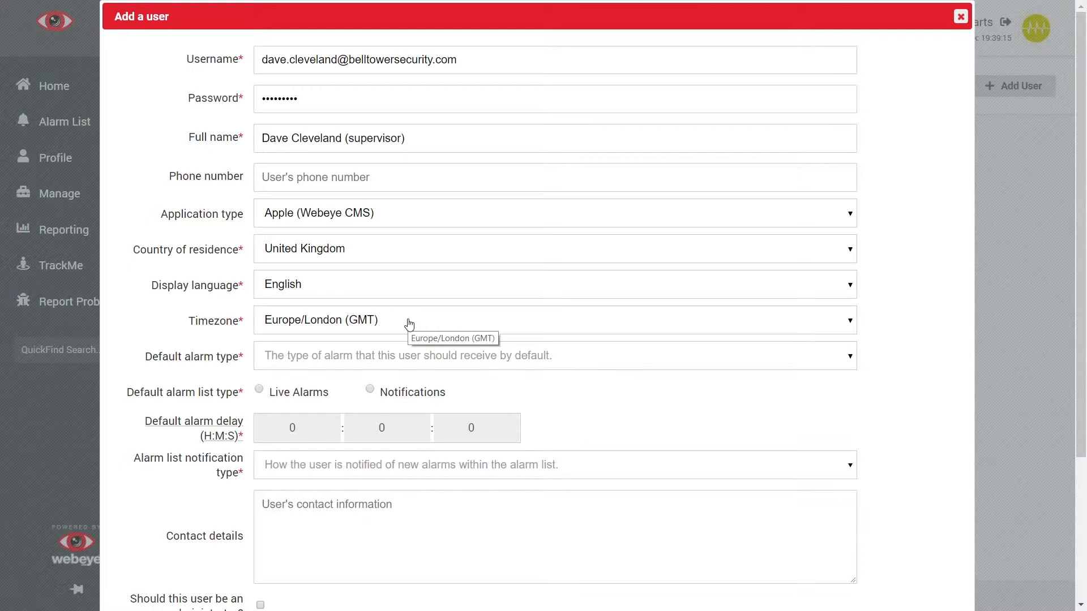
left_click(409, 357)
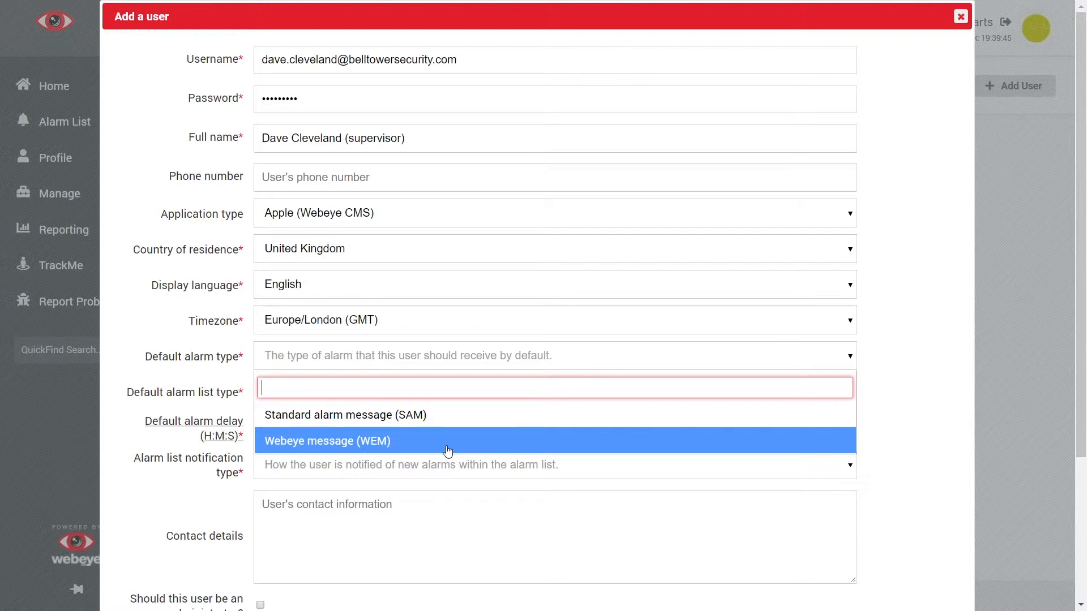
left_click(461, 416)
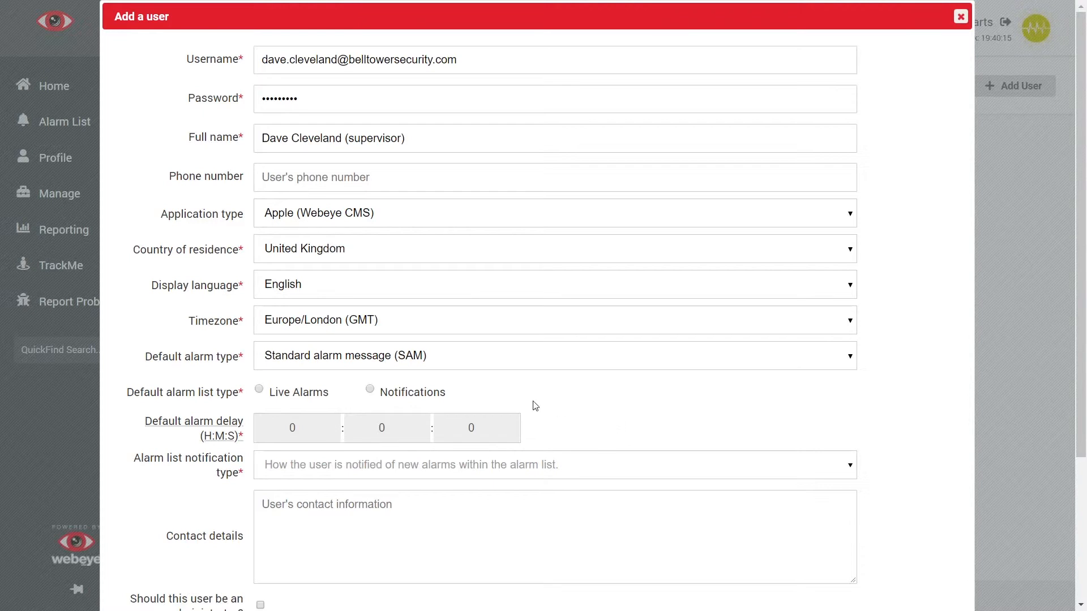
Step: Set the default alarm list type to Notifications with a default alarm delay of 10 minutes
left_click(371, 389)
left_click(398, 424)
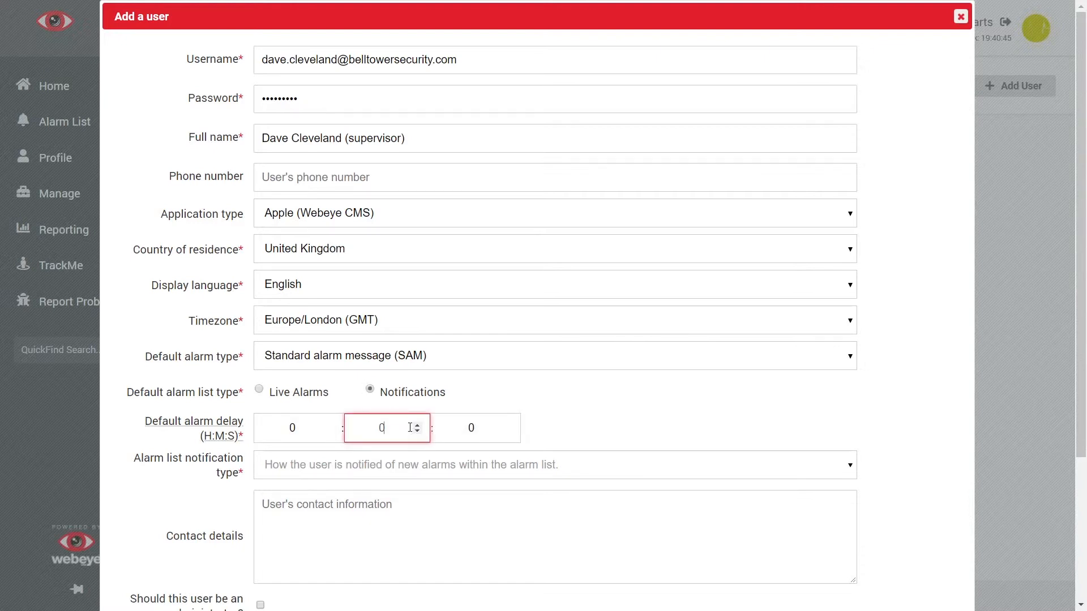
left_click(417, 425)
left_click(417, 425)
left_click(417, 425)
left_click(417, 425)
left_click(417, 425)
left_click(417, 424)
left_click(417, 425)
left_click(417, 425)
left_click(417, 425)
left_click(417, 424)
left_click(555, 434)
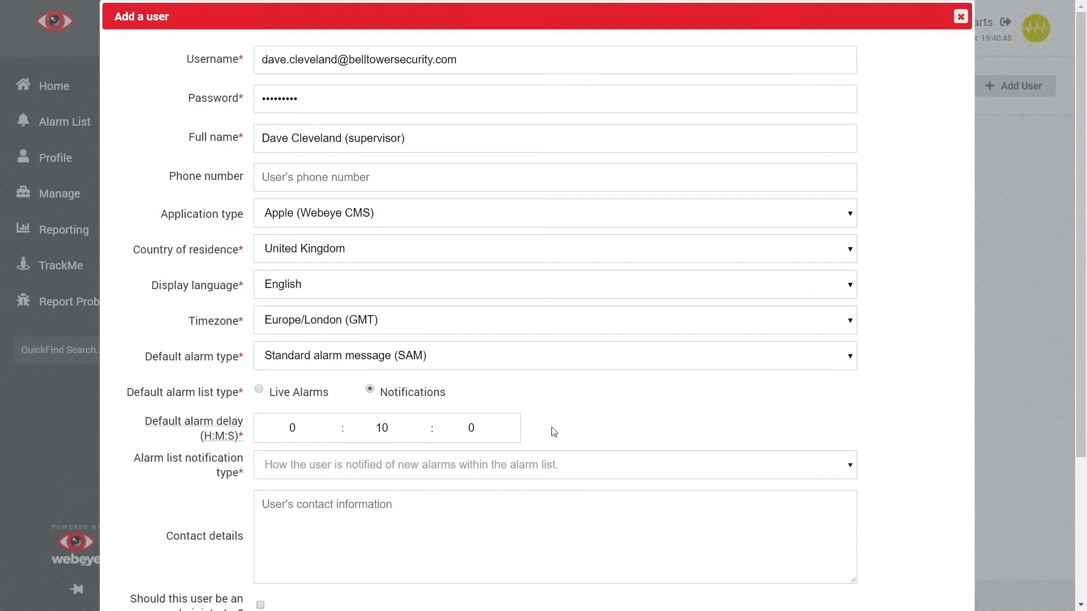
Step: Set the alarm list notification type to Audio and visual notification with repeat
scroll(554, 434, "down", 3)
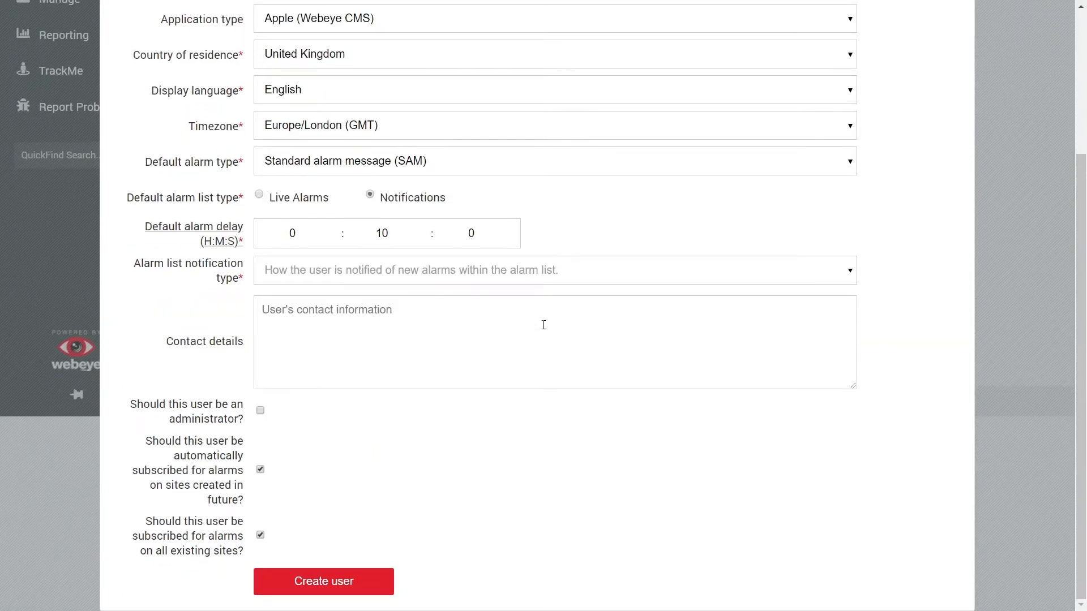
left_click(549, 277)
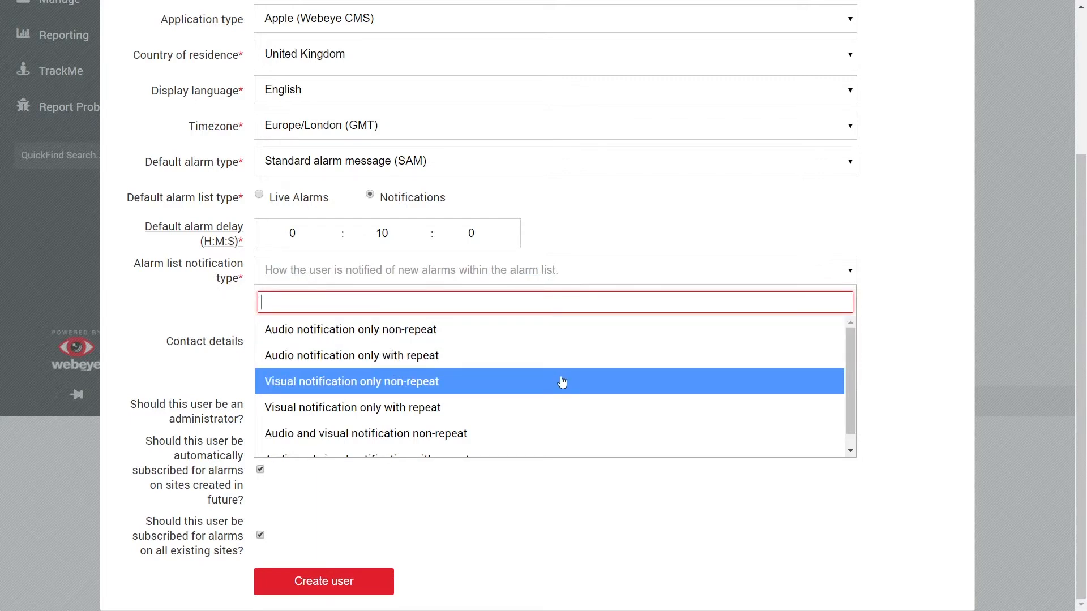
scroll(562, 383, "down", 1)
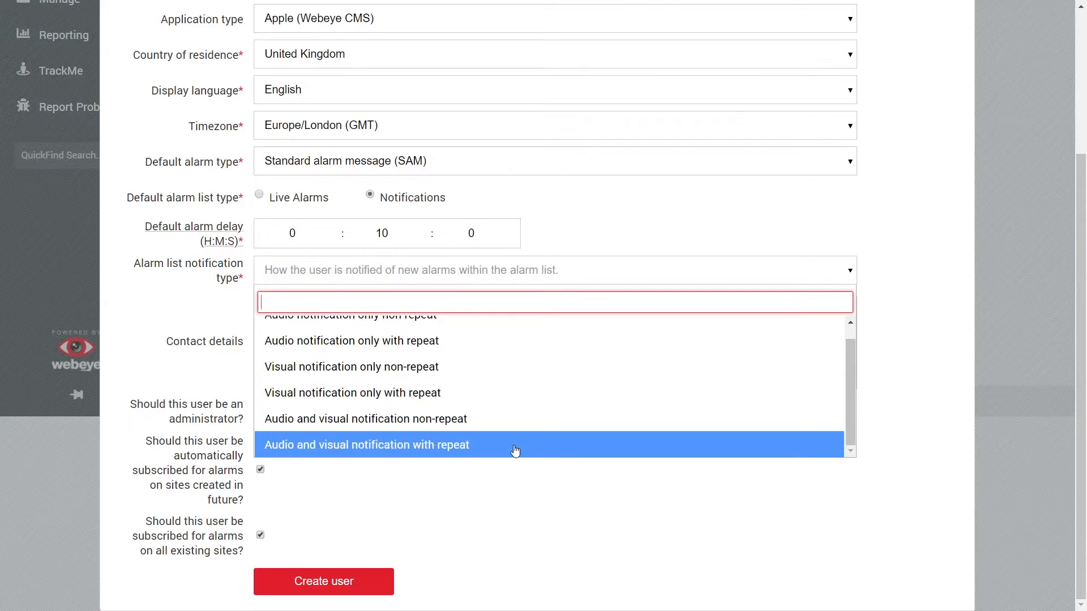
left_click(513, 445)
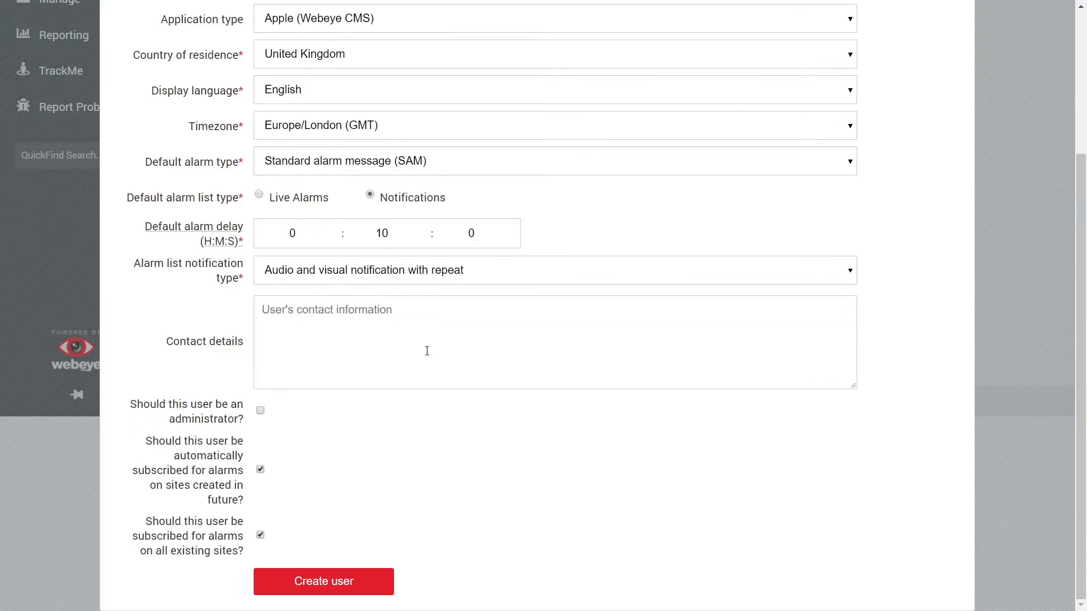
Step: Enter "Office hours 8:00AM - 10:30PM" as the user's contact details
left_click(448, 342)
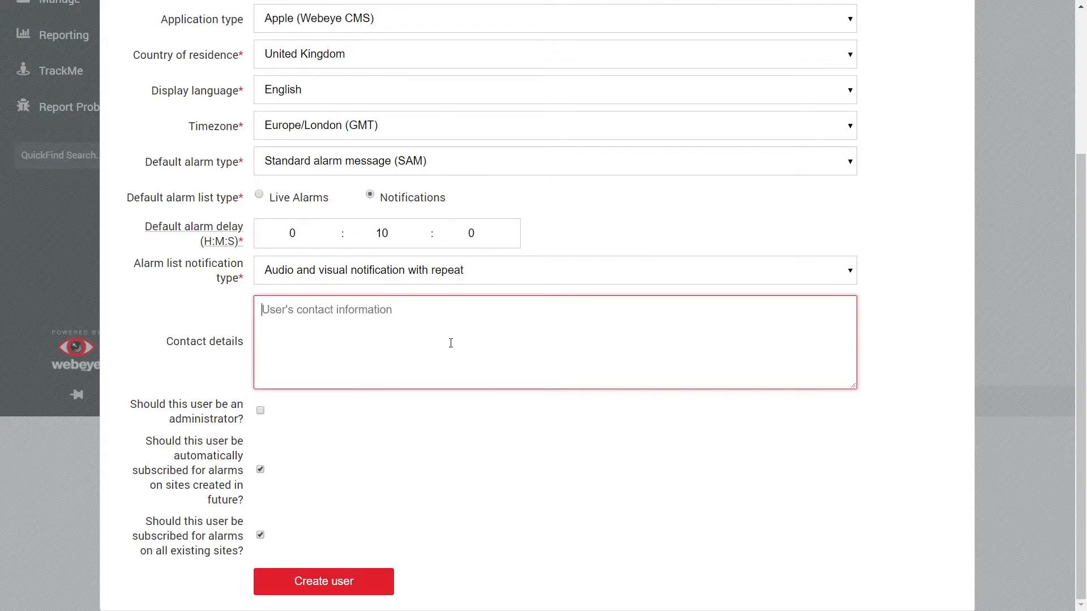
type("Office h")
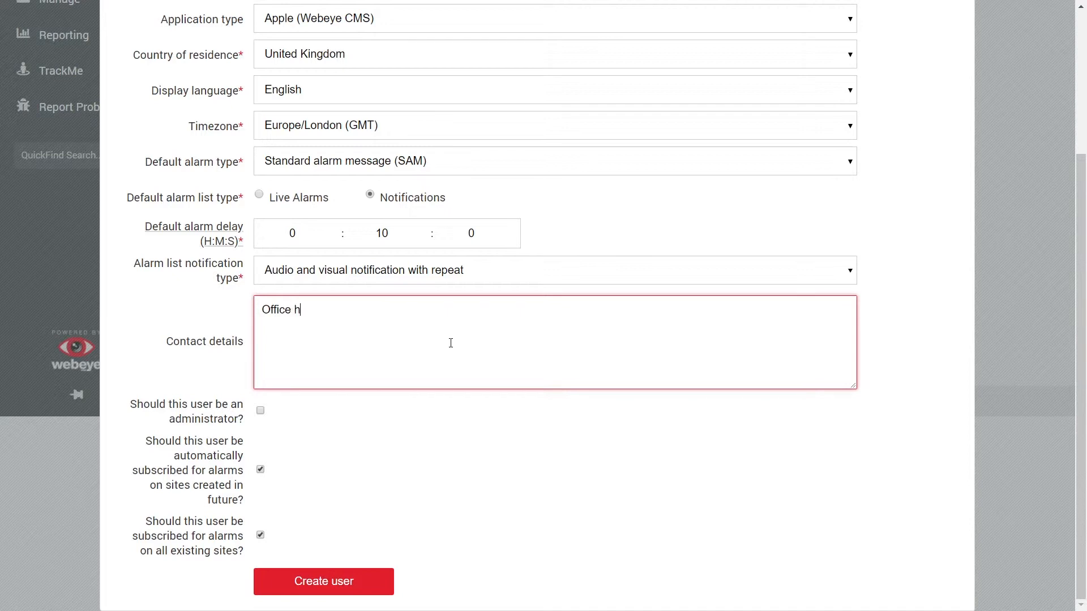
type("ours 8:00AM")
type("- 10")
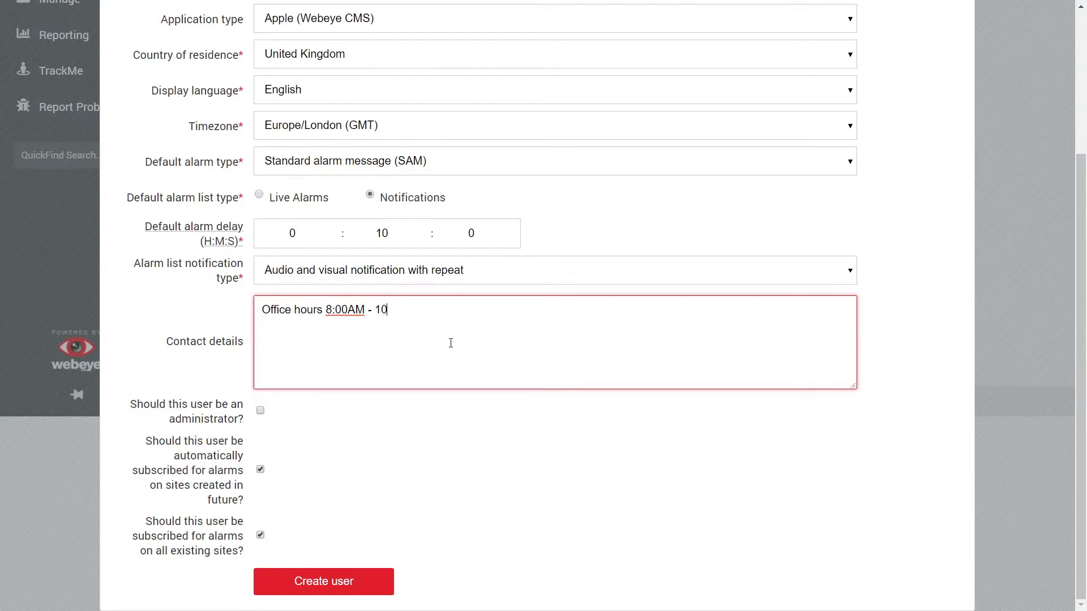
type(":30PM")
Step: Make the user an administrator and create the user account
left_click(627, 465)
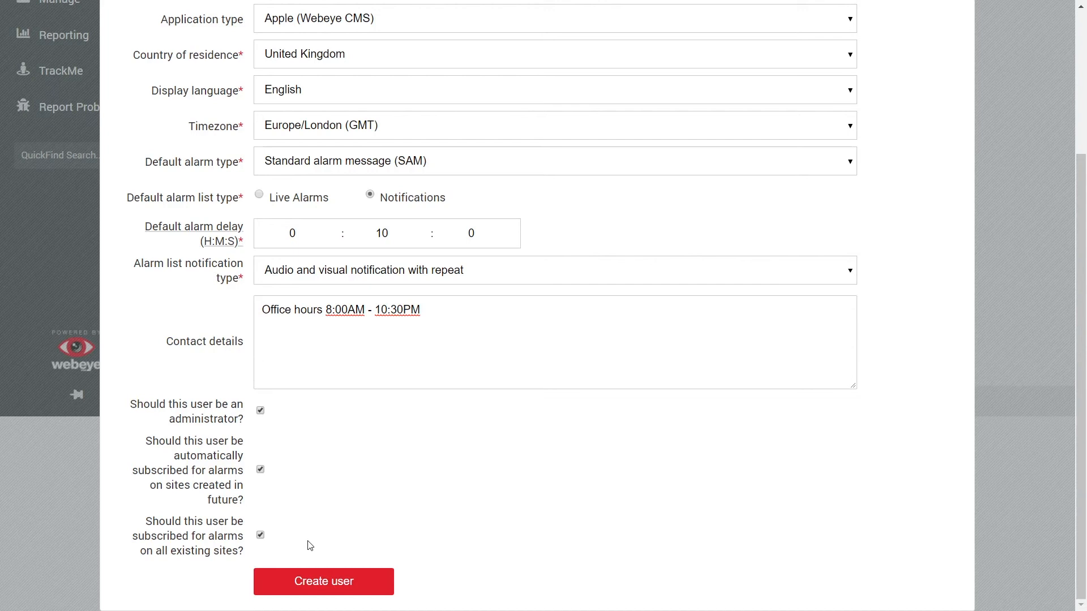
left_click(364, 588)
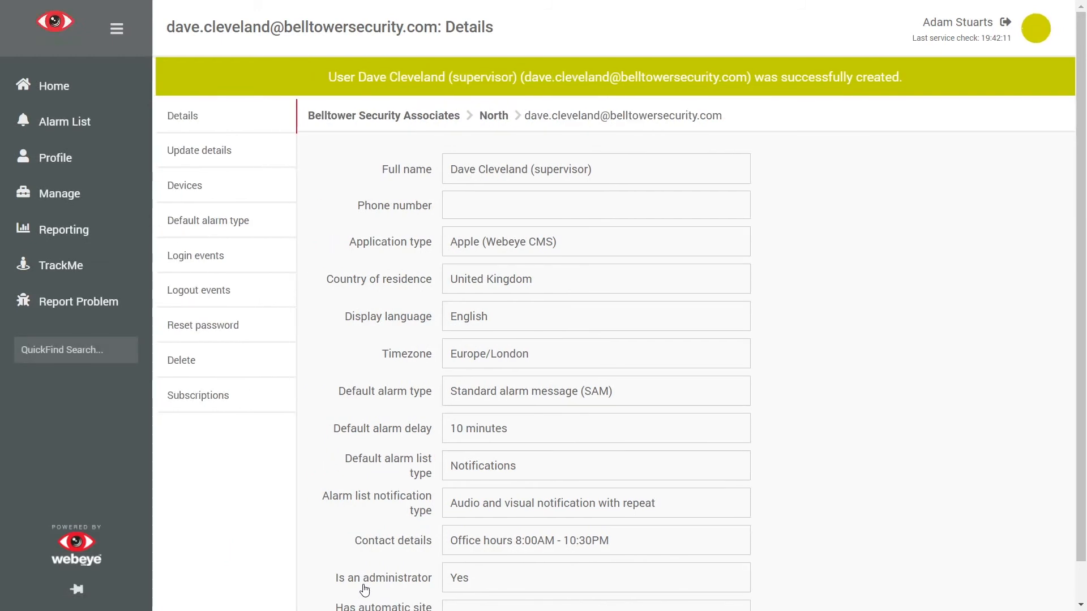